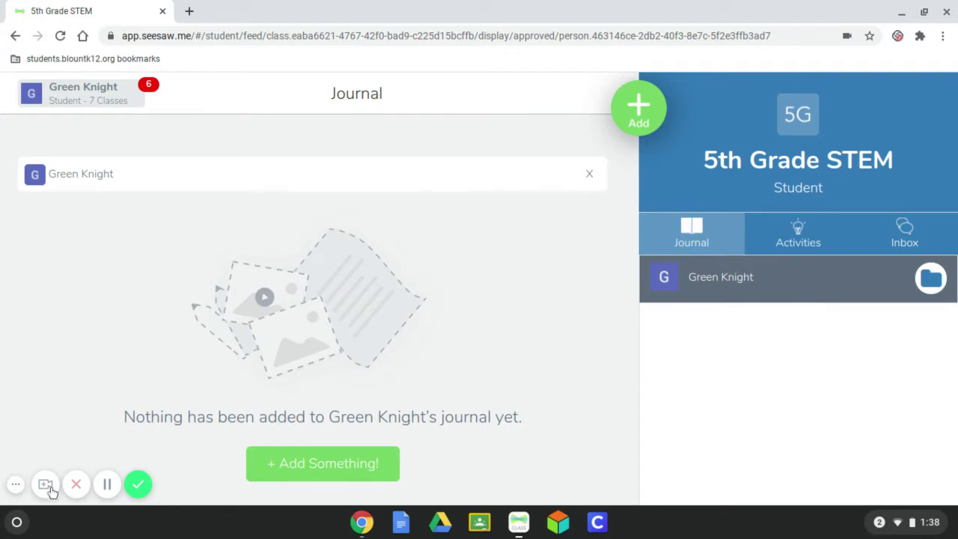
click(16, 486)
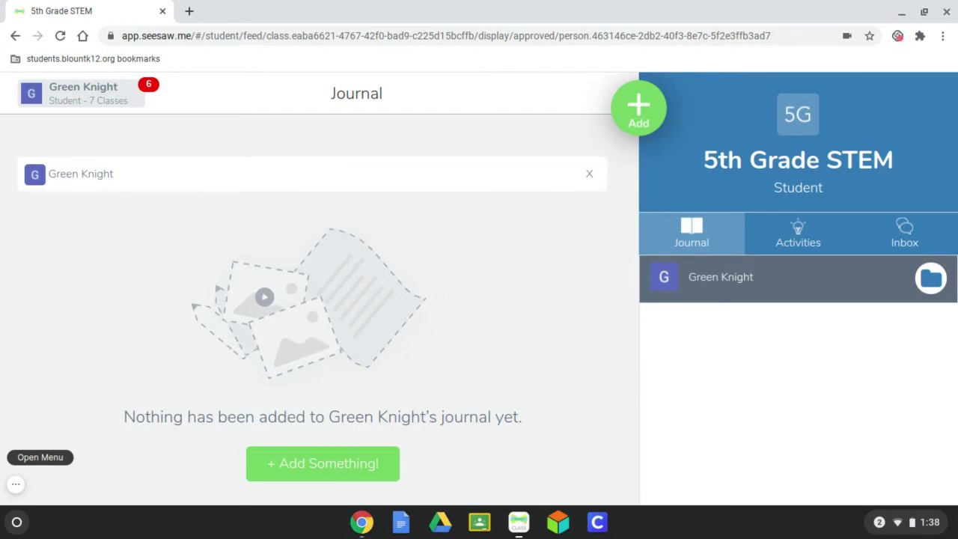
Step: Switch from the 5th Grade STEM class to the 1st Grade STEM class
click(89, 102)
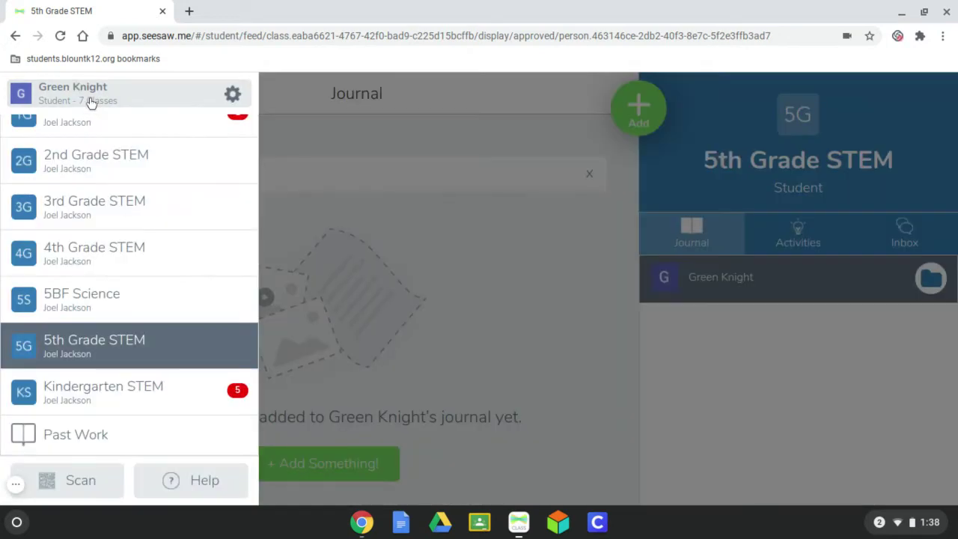
scroll(91, 214, up, 1)
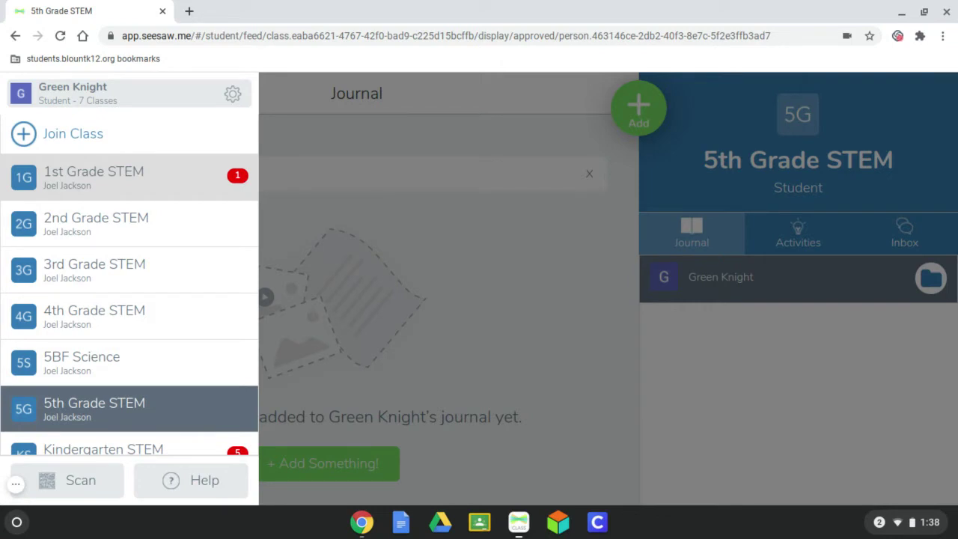
click(84, 192)
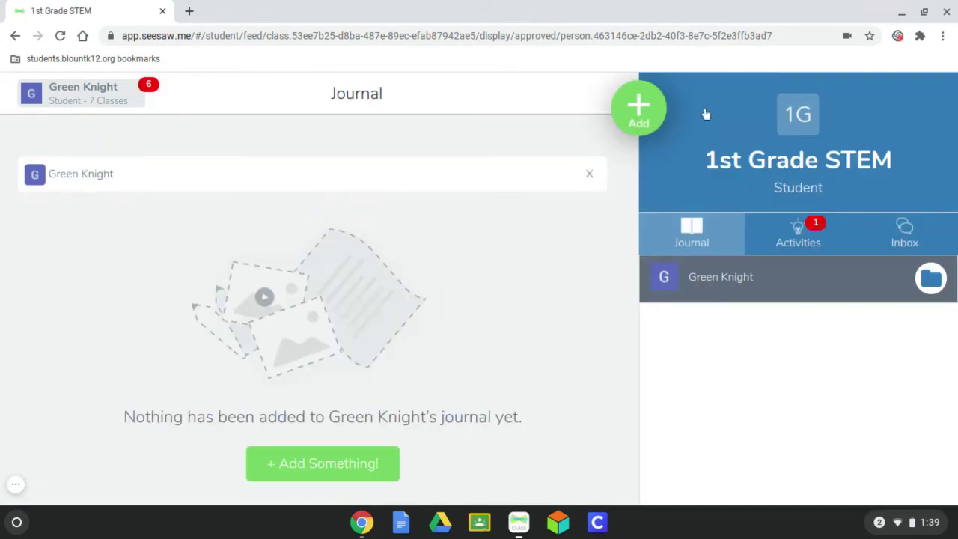
Step: Open the class activities and start a response to the "Sort 3: Shapes" activity
click(780, 241)
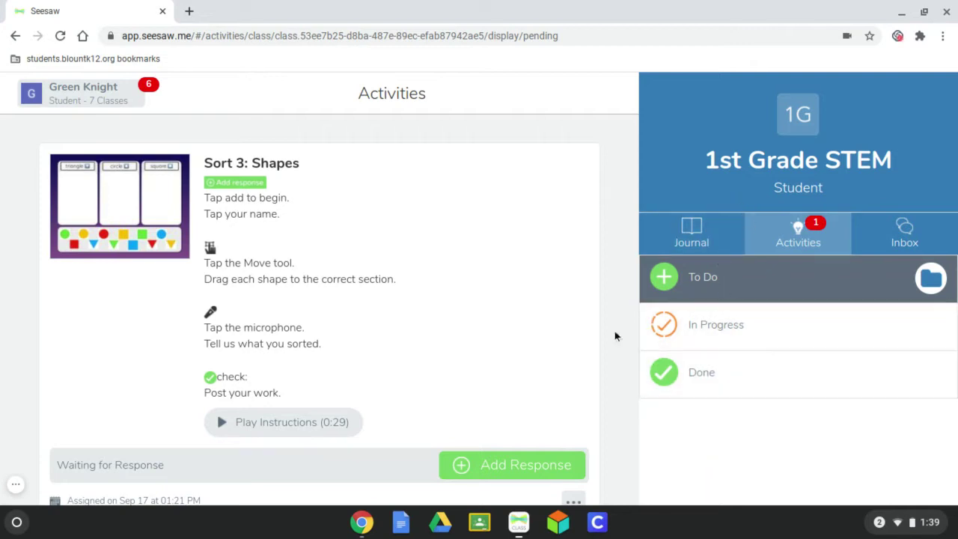
scroll(615, 336, down, 1)
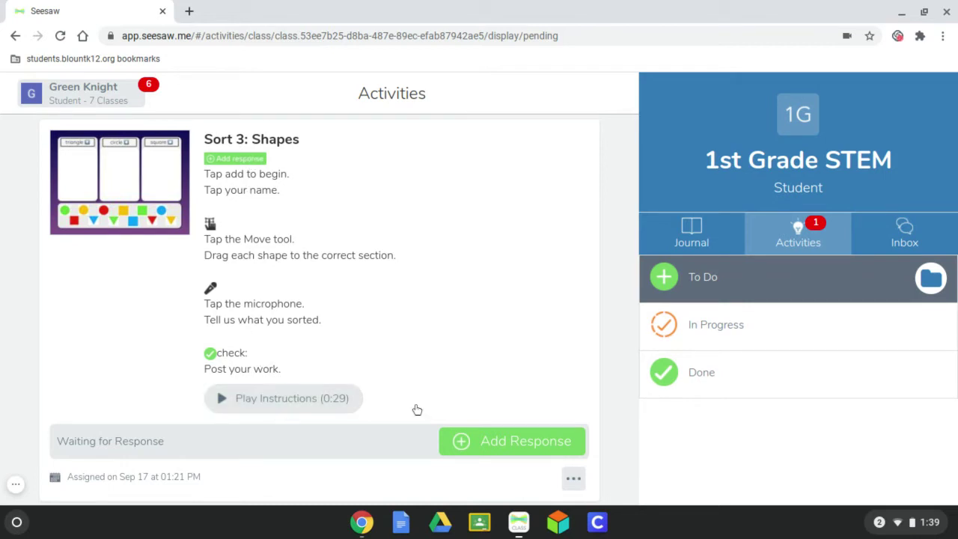
click(483, 441)
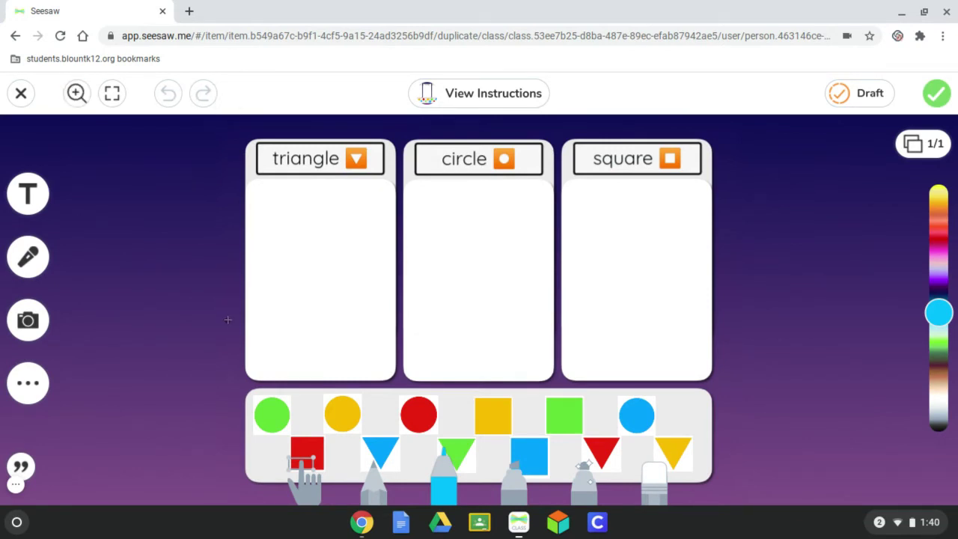
Step: Move the blue triangle, yellow circle and red square into their matching triangle, circle and square columns
click(310, 485)
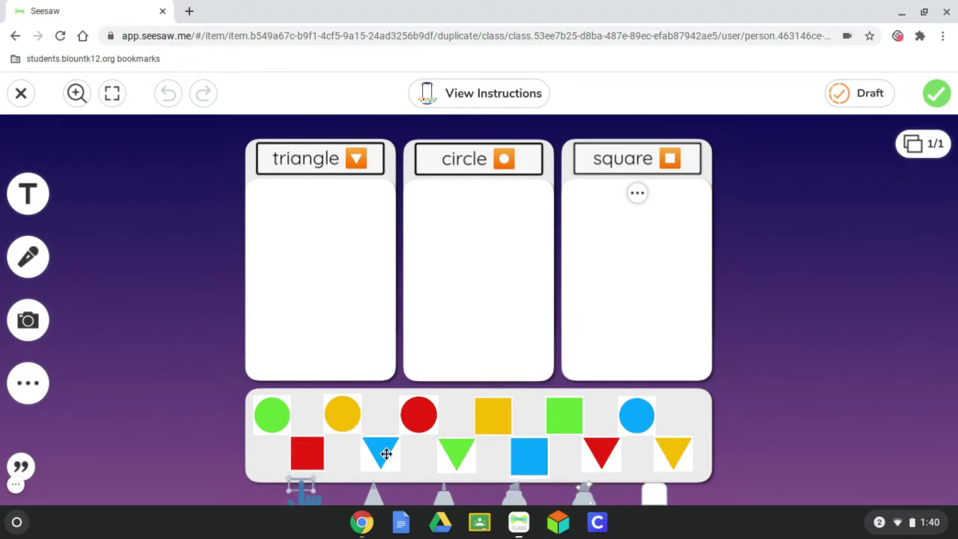
drag(385, 451, 279, 199)
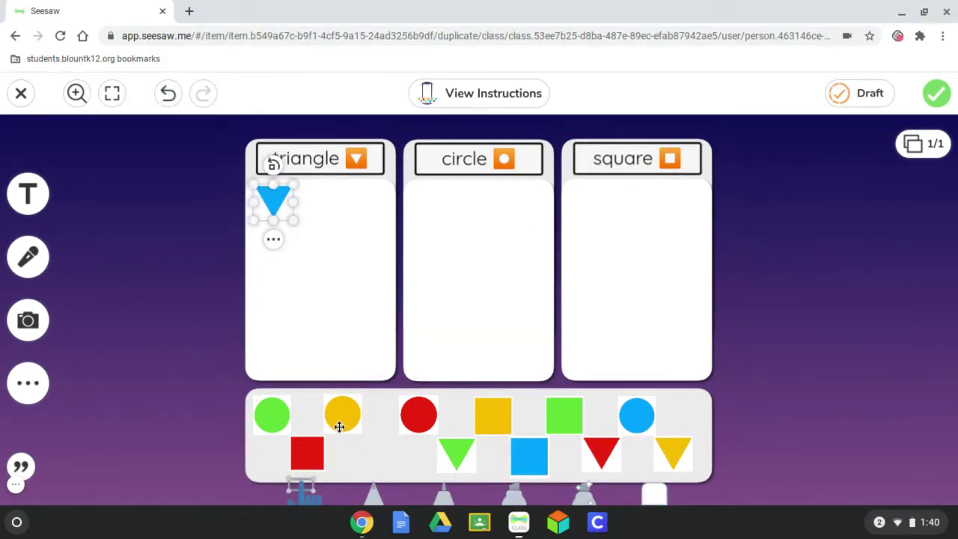
drag(349, 421, 439, 214)
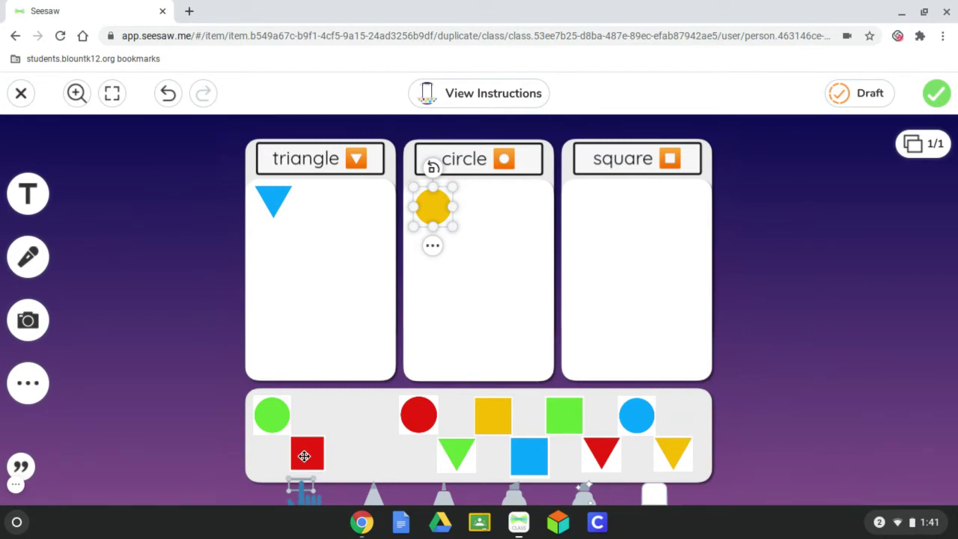
drag(308, 453, 585, 207)
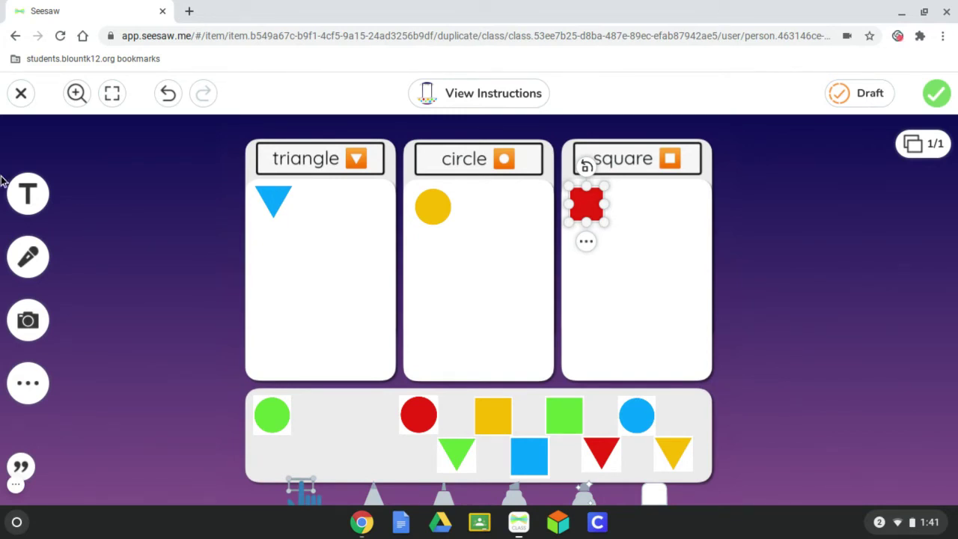
Step: Allow microphone access and record an audio clip on the page, pausing and resuming it once before finishing
click(27, 206)
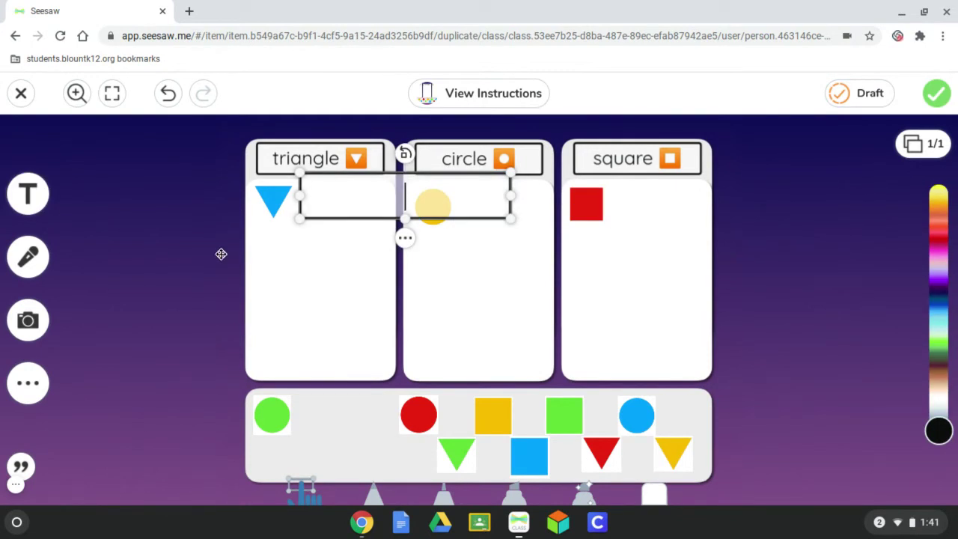
click(44, 257)
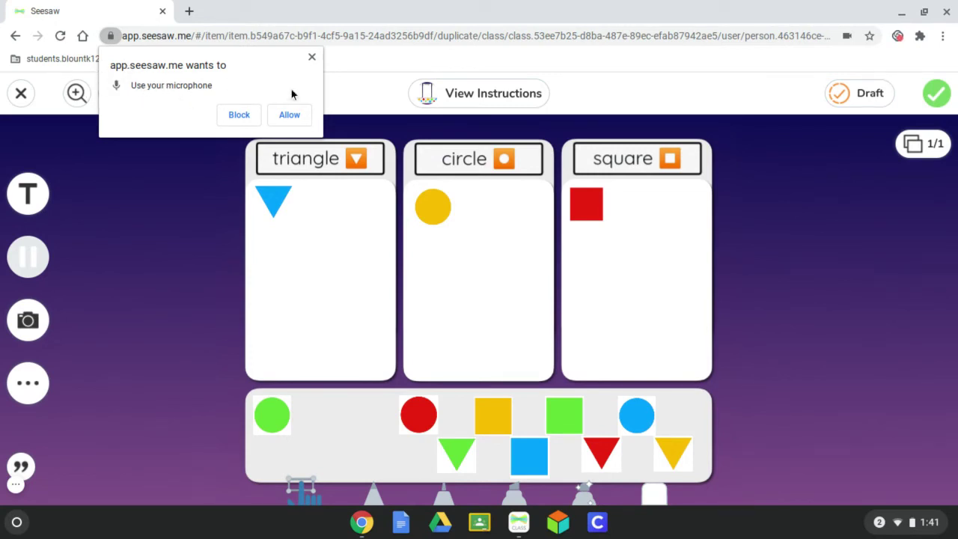
click(289, 116)
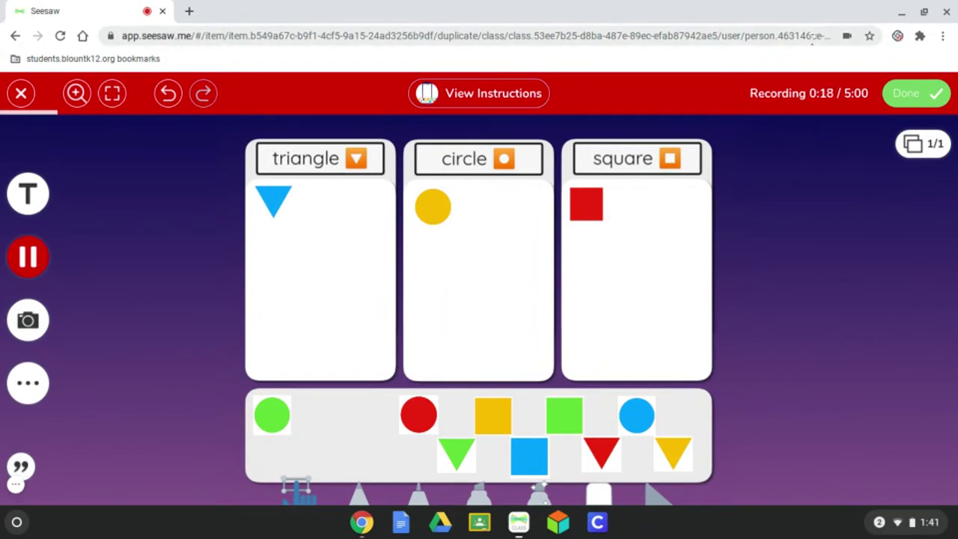
click(29, 257)
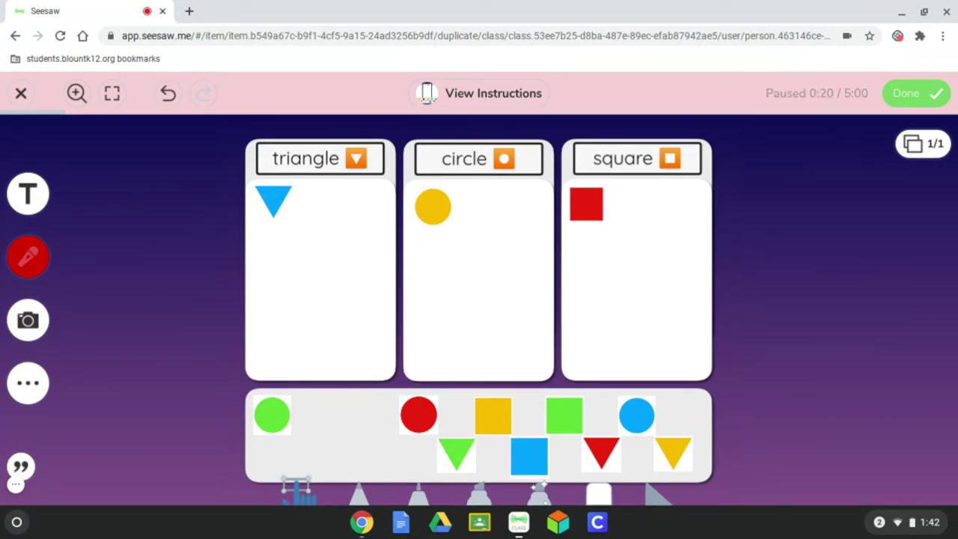
click(32, 268)
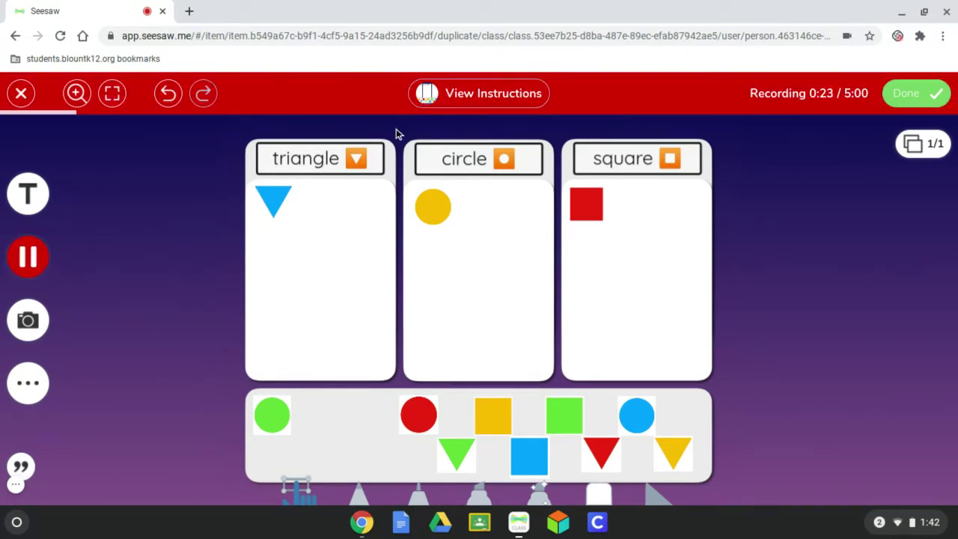
click(934, 100)
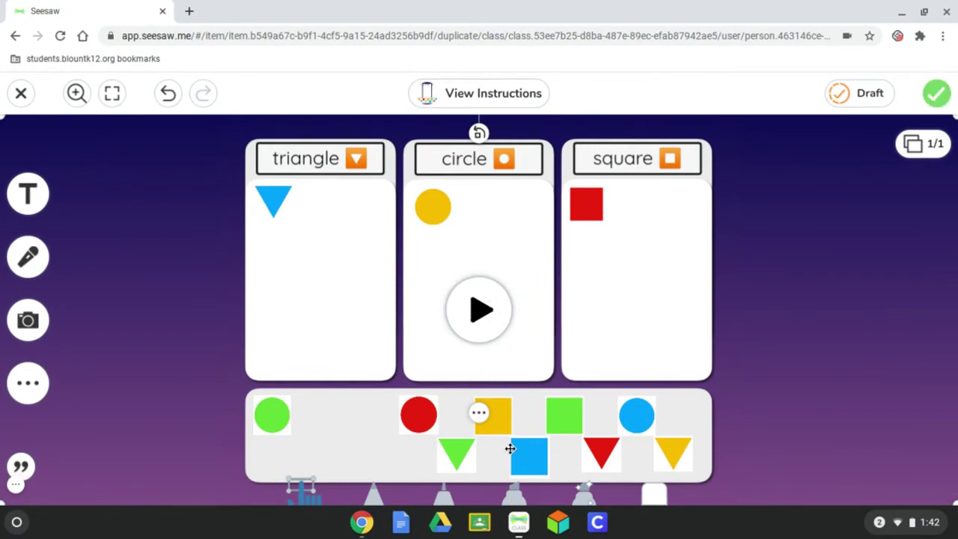
Step: Delete the audio recording from the page
click(480, 414)
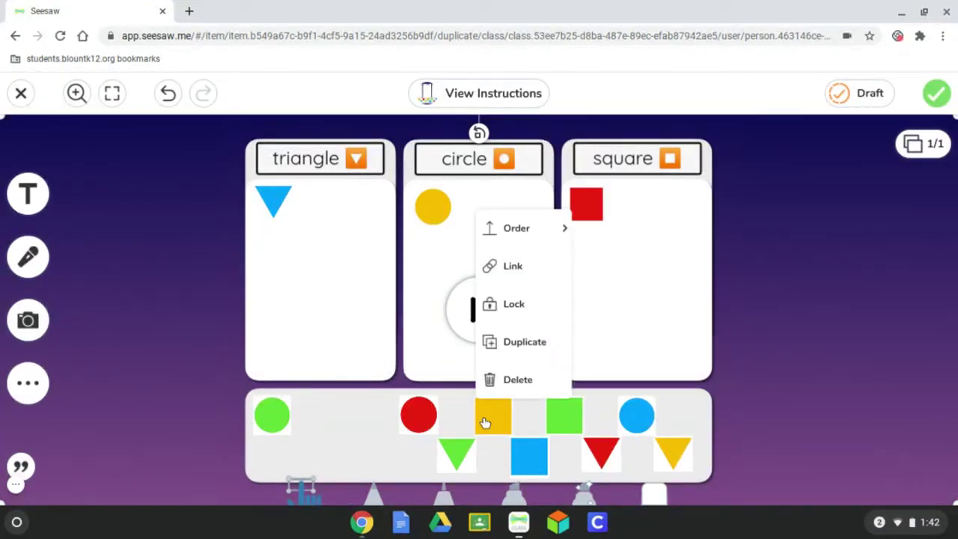
mouse_move(540, 246)
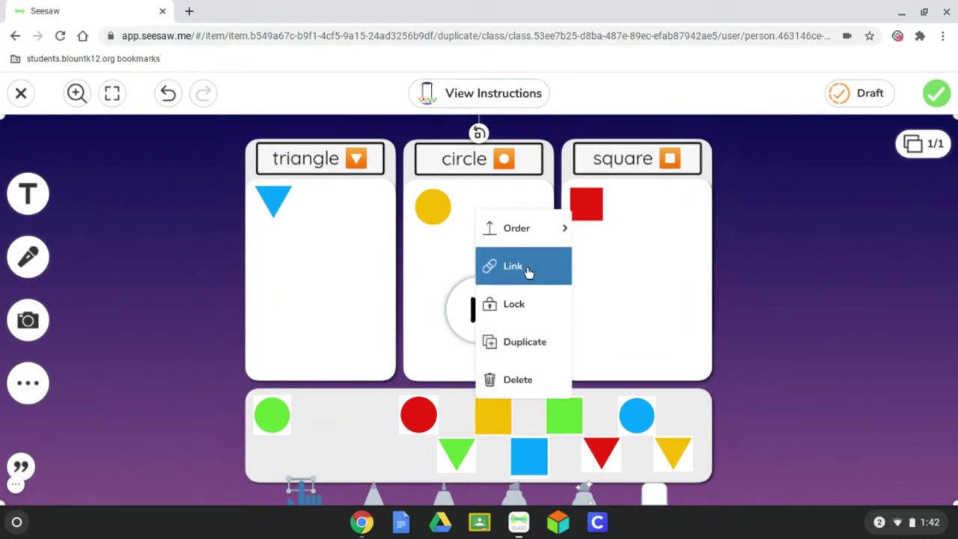
click(515, 381)
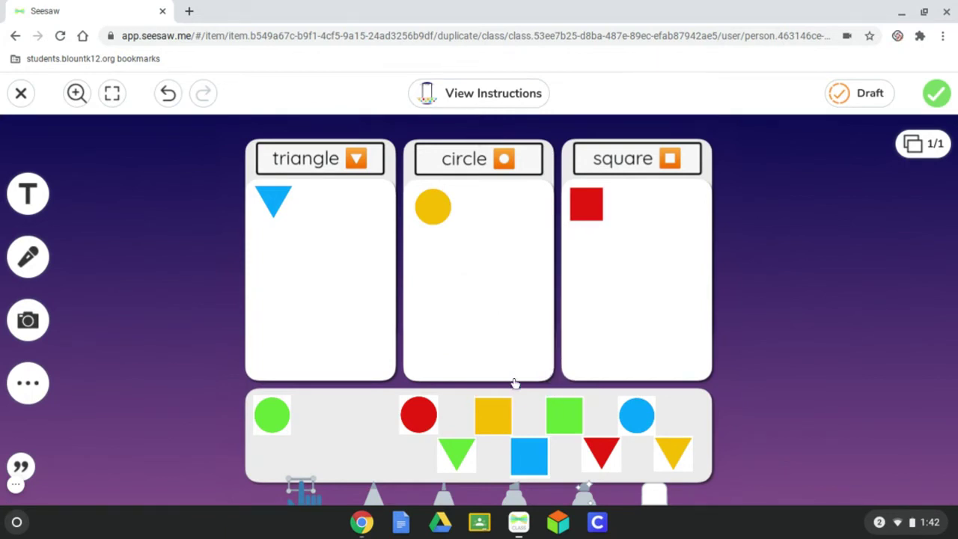
Step: Allow camera access and record a short webcam video onto the page
click(39, 322)
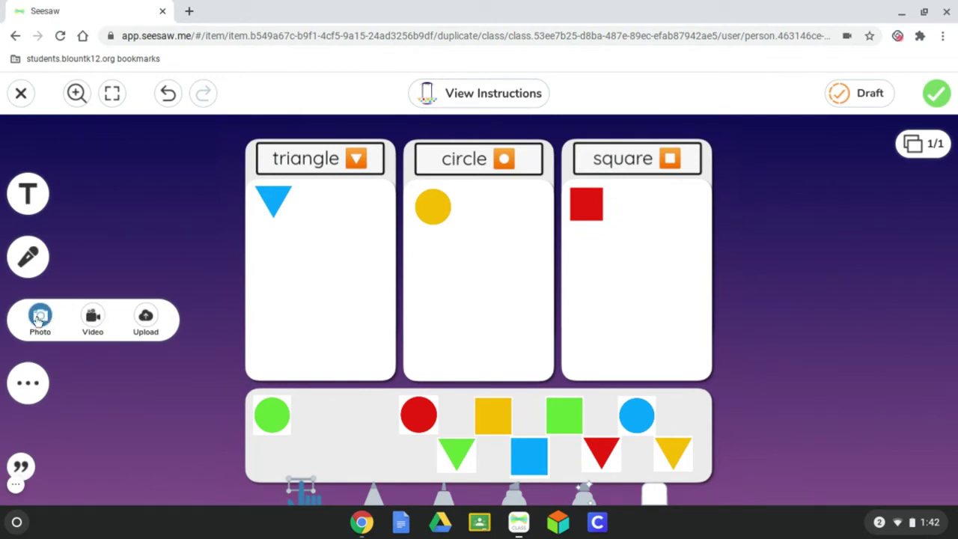
click(93, 321)
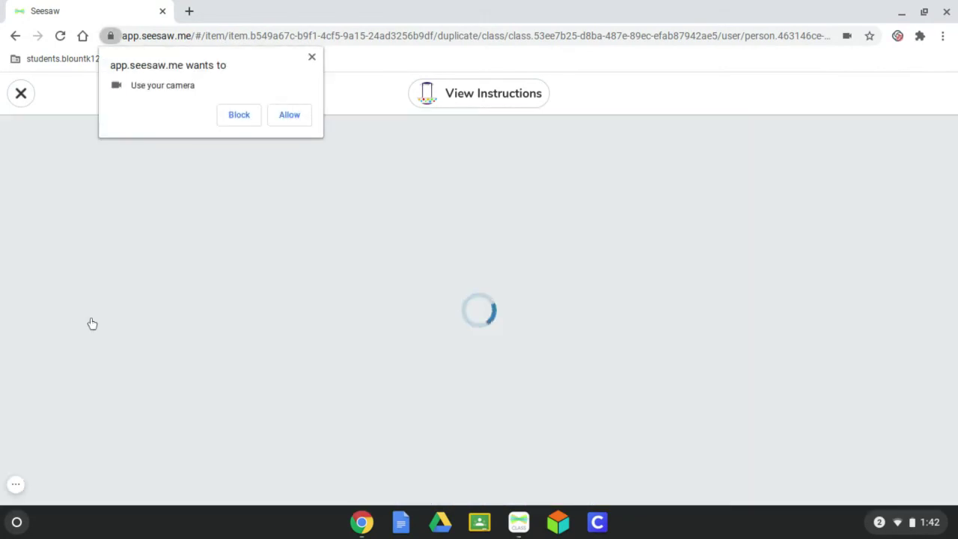
click(287, 117)
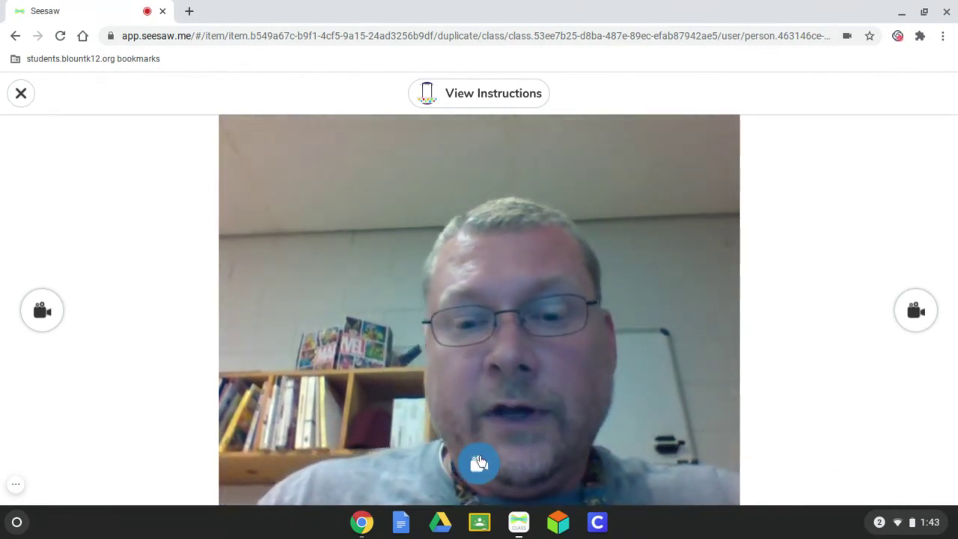
click(479, 463)
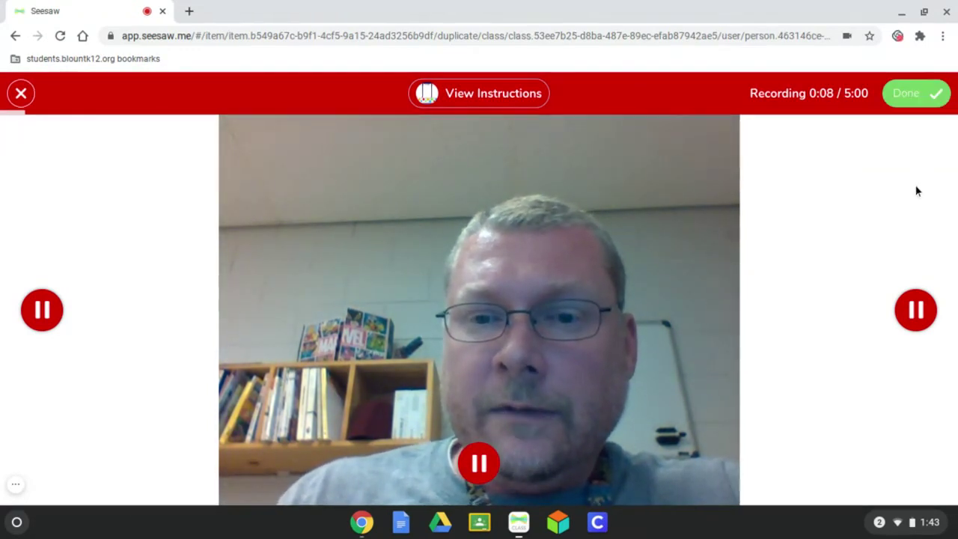
click(923, 94)
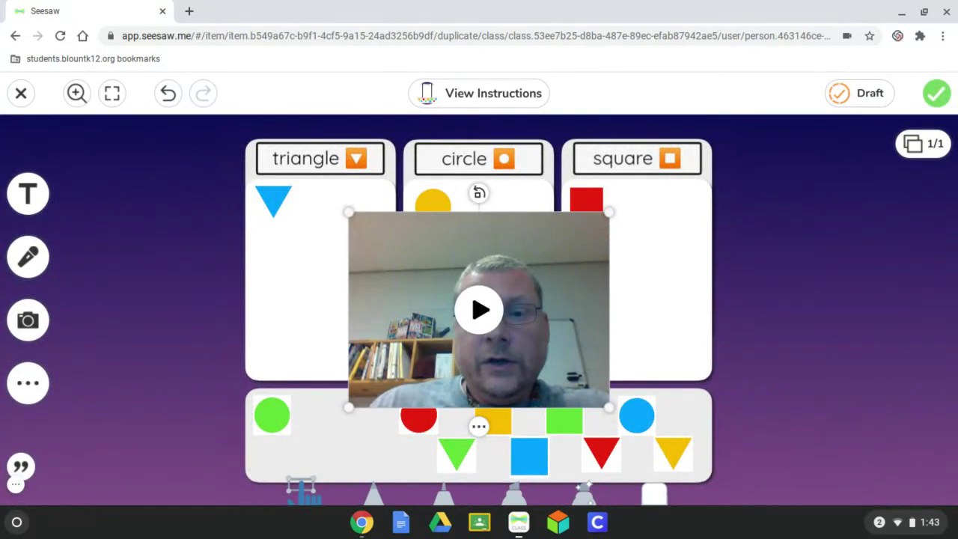
Step: Delete the webcam video from the page
click(480, 430)
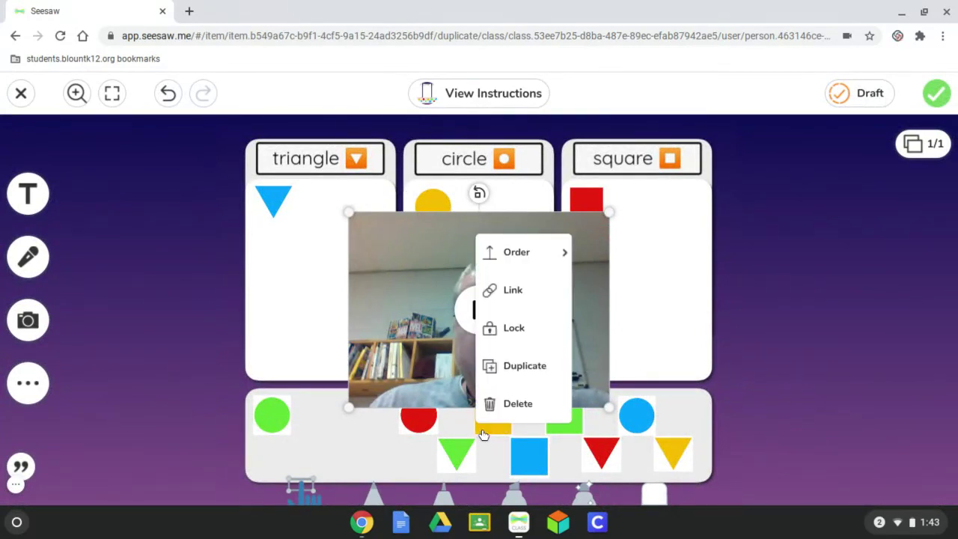
click(518, 405)
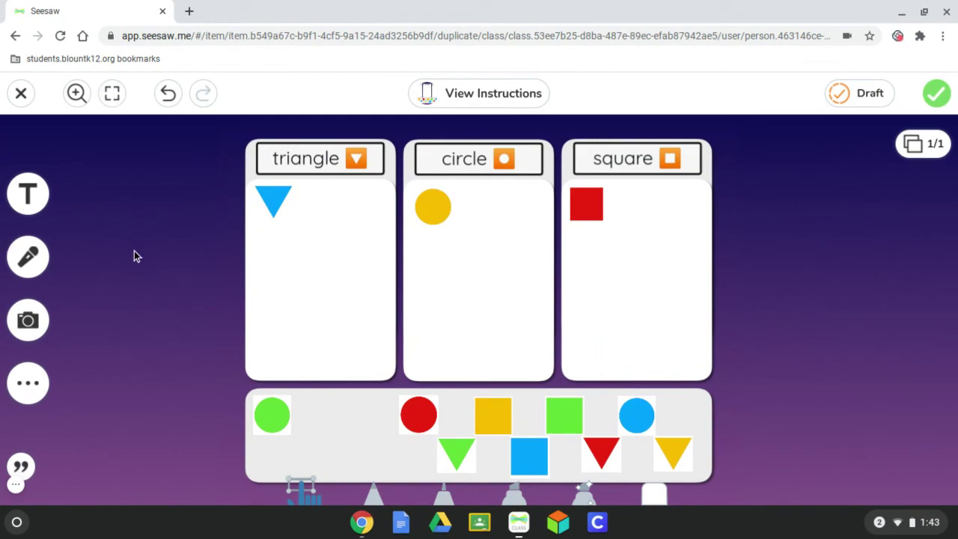
Step: Check the site's camera and microphone permissions in the browser, leaving the permission list afterward
click(111, 36)
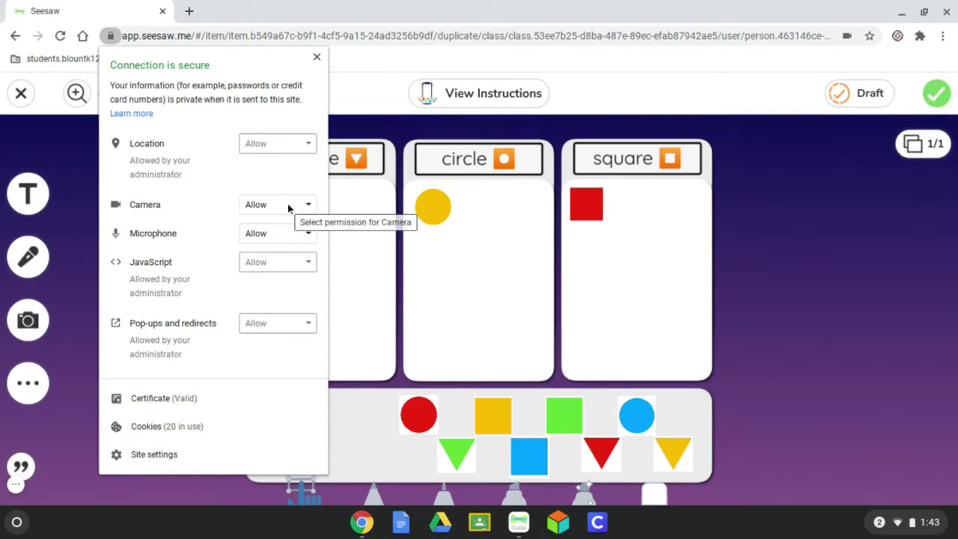
click(845, 335)
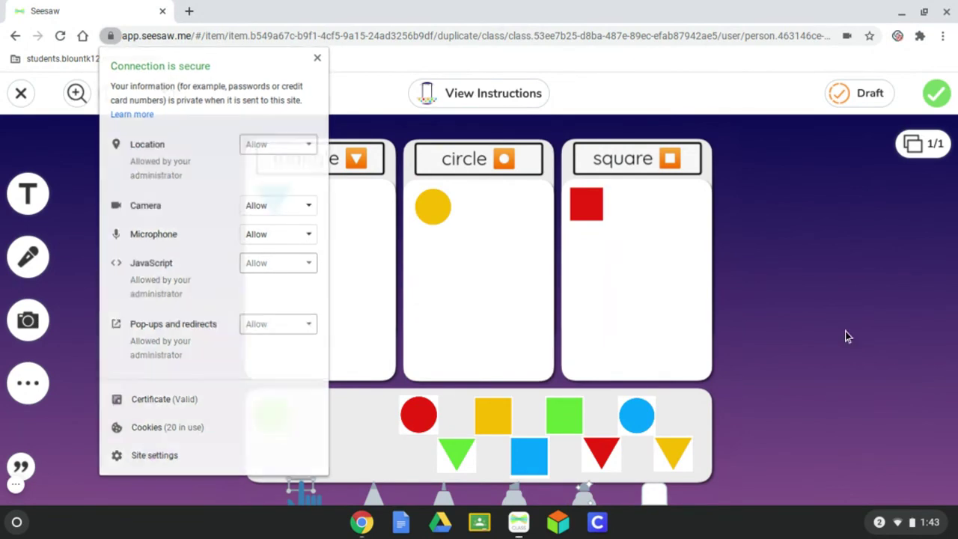
Step: Check the Chromebook's audio settings for the speaker output and microphone input, and return to the activity
click(900, 526)
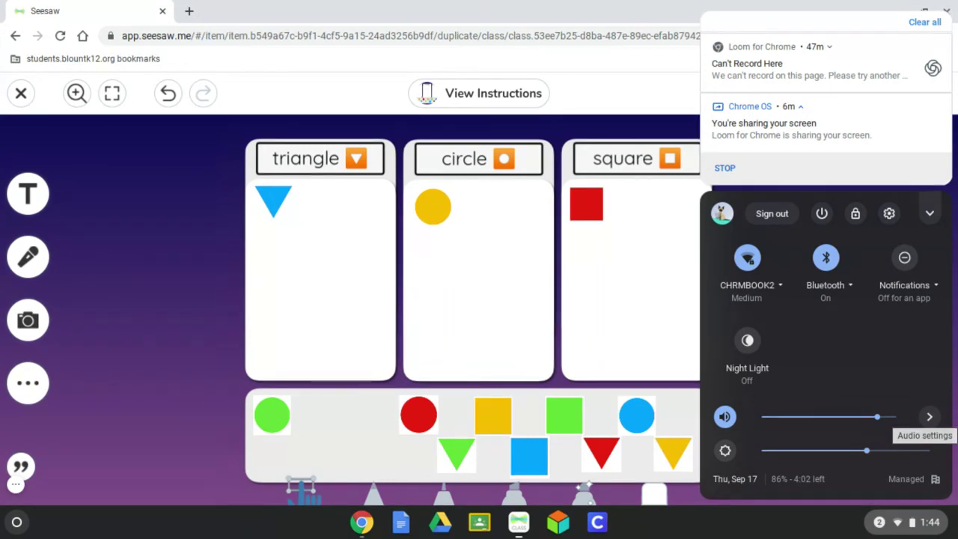
click(930, 418)
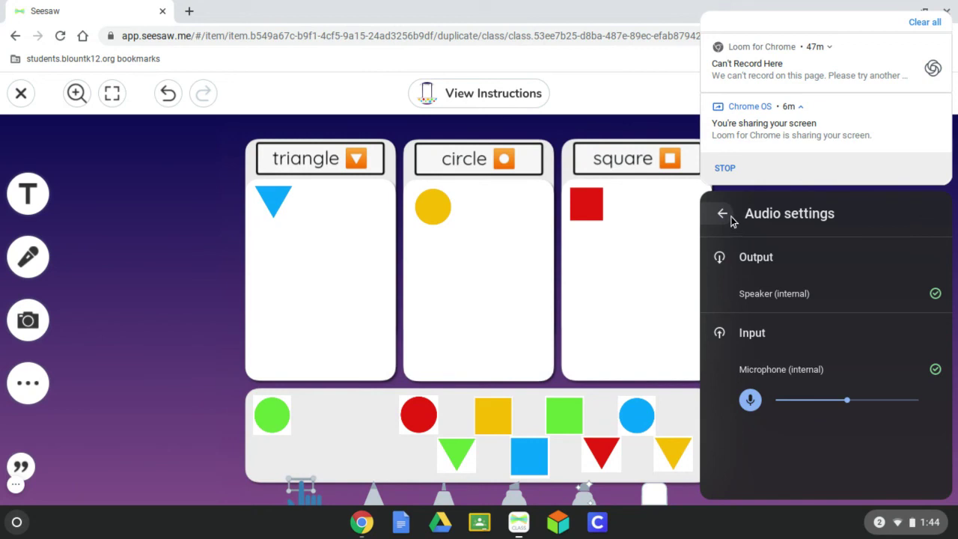
click(722, 214)
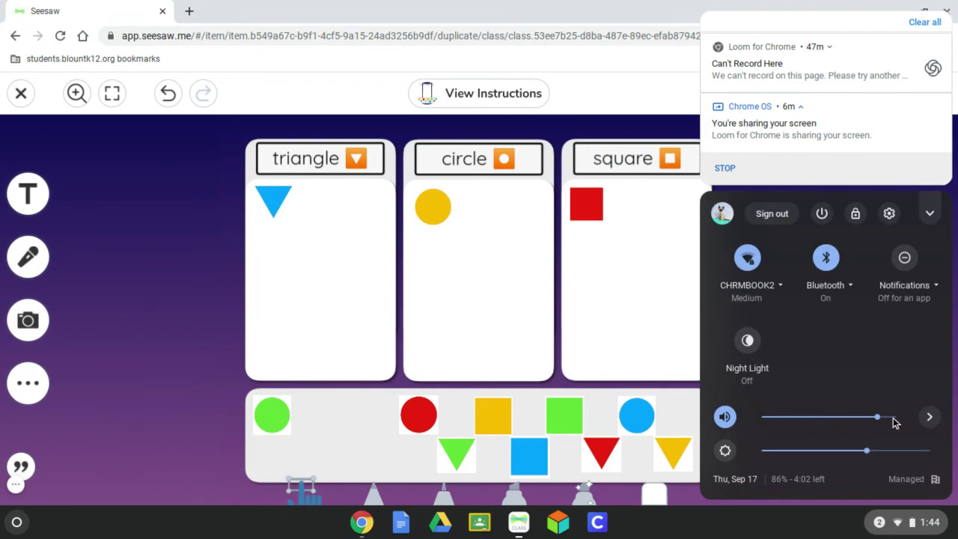
click(929, 418)
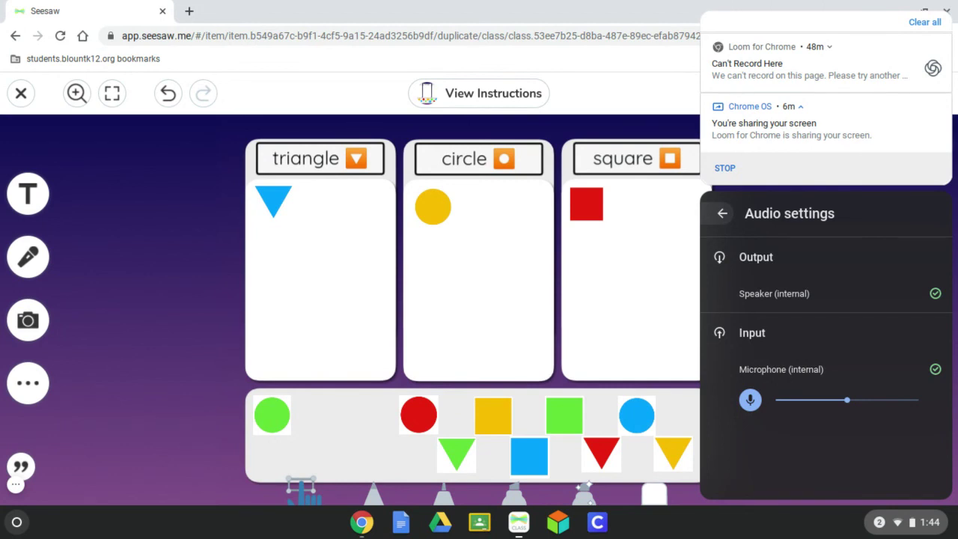
click(136, 318)
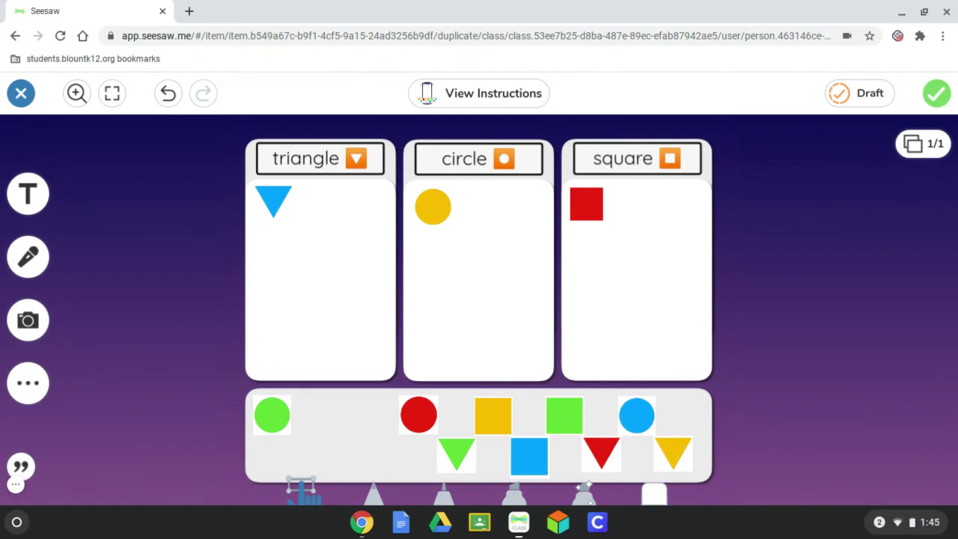
click(16, 484)
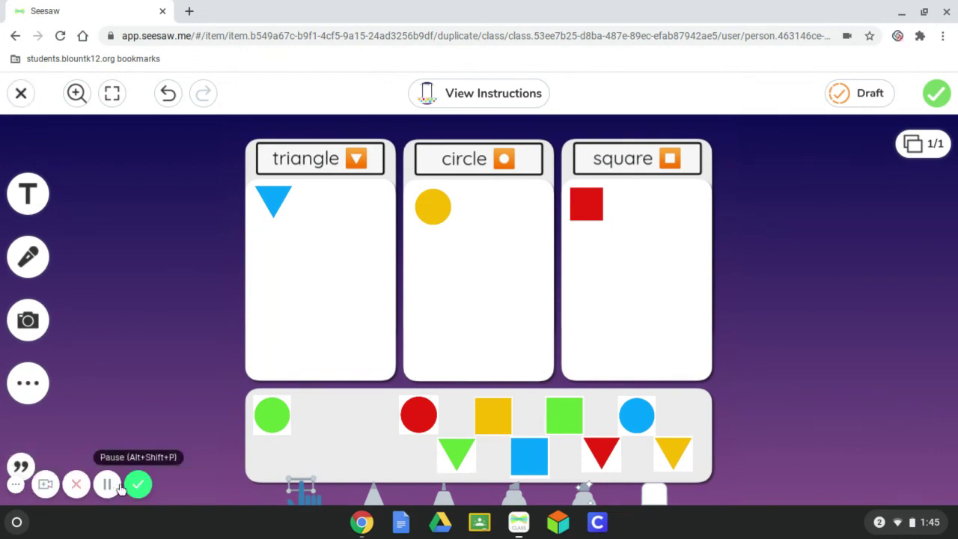